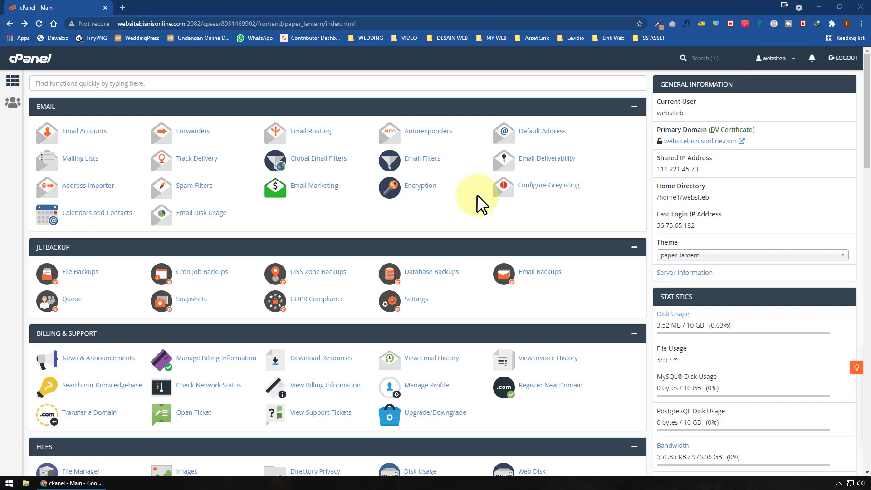
# - Open WordPress from the Softaculous apps in cPanel and bring up its installation form
pyautogui.scroll(-15, 478, 195)
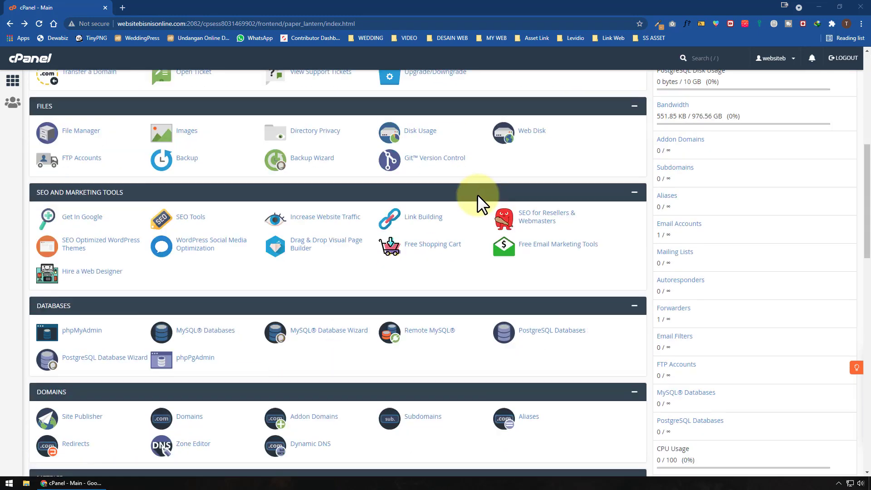
pyautogui.scroll(-8, 477, 194)
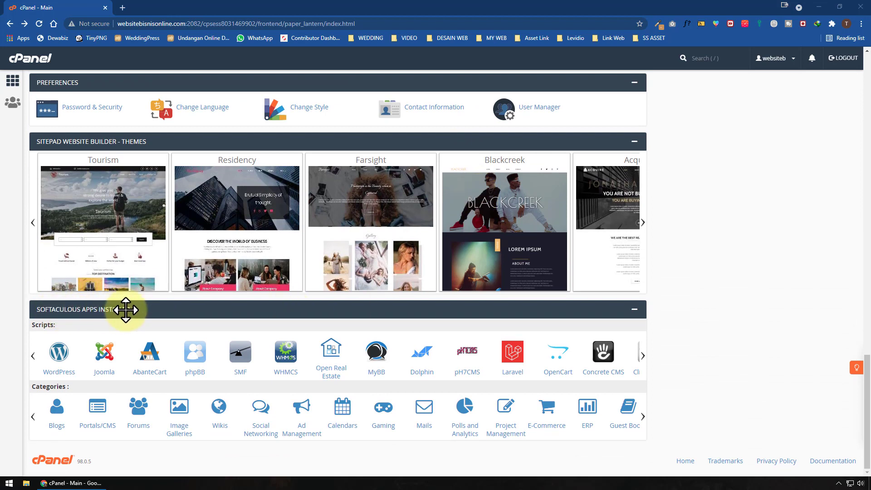
pyautogui.click(65, 359)
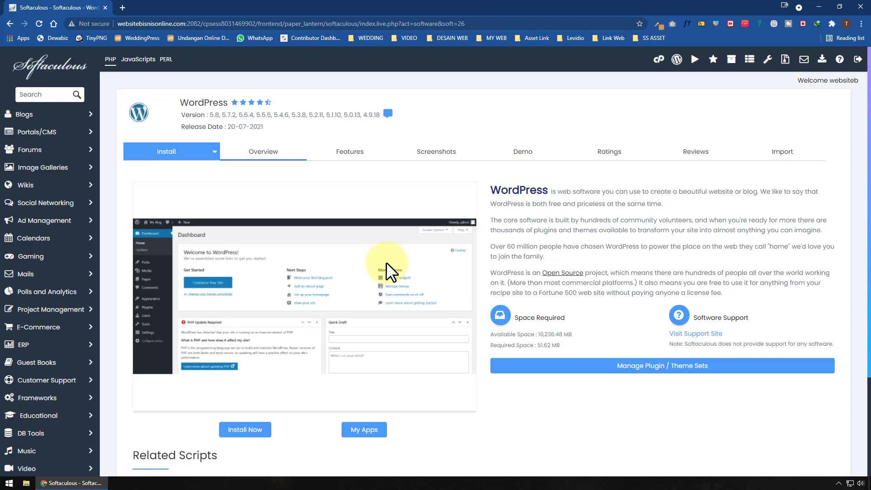
pyautogui.scroll(-3, 564, 243)
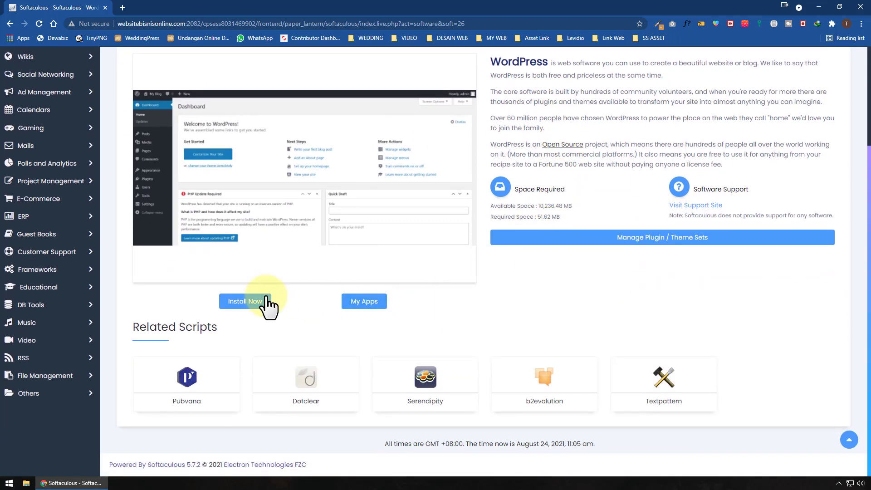
pyautogui.click(268, 308)
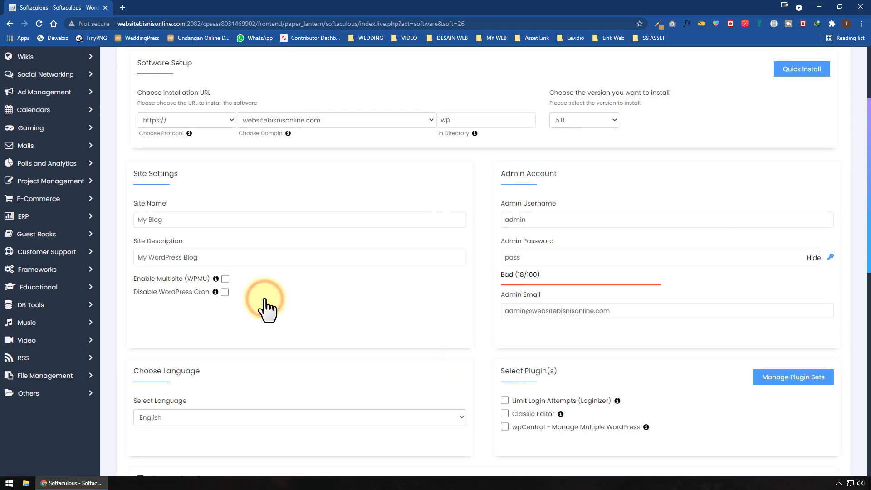
pyautogui.scroll(3, 265, 299)
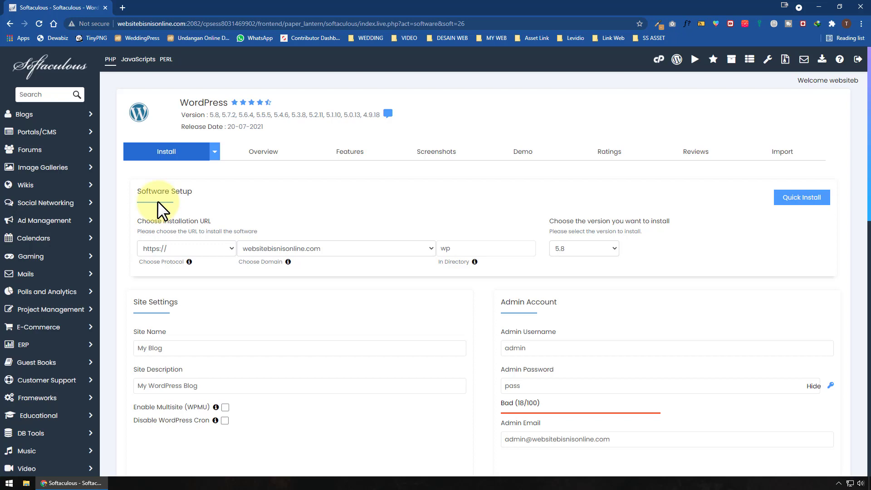
pyautogui.click(192, 249)
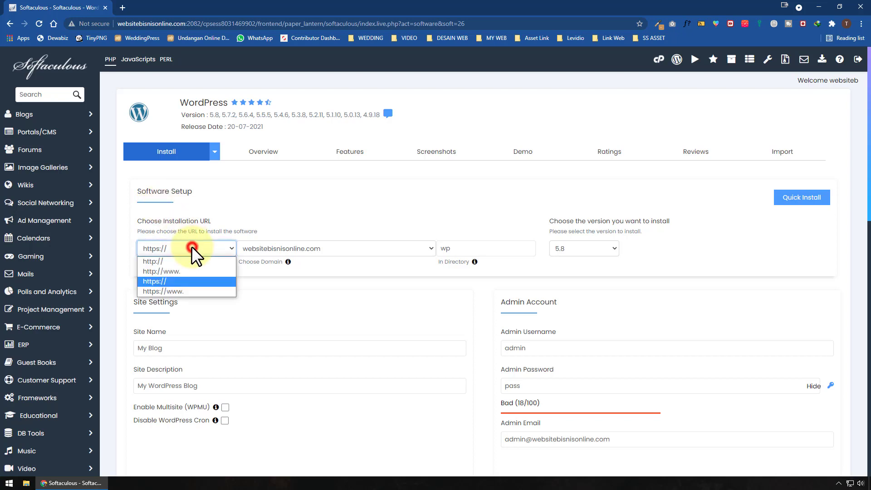
pyautogui.click(171, 281)
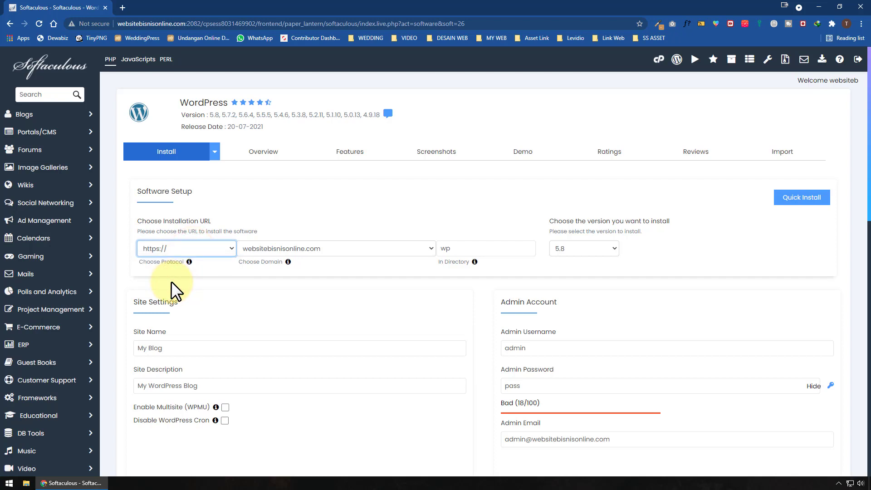
pyautogui.click(165, 249)
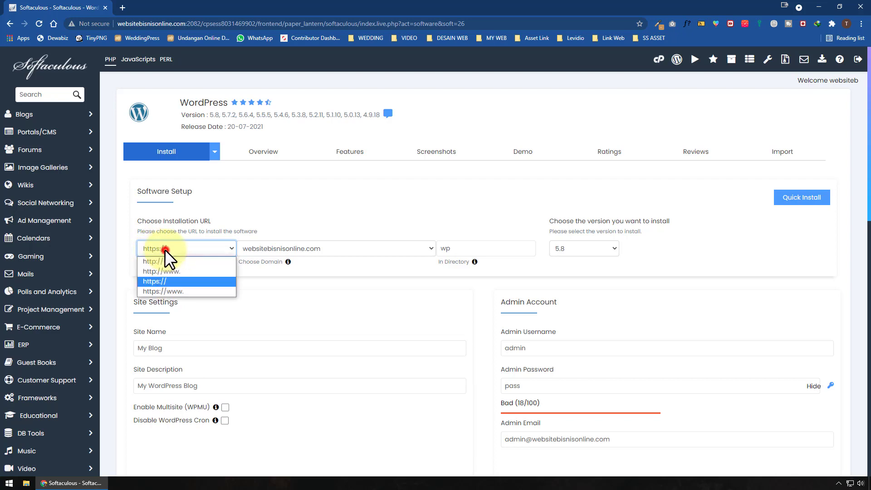
pyautogui.click(199, 291)
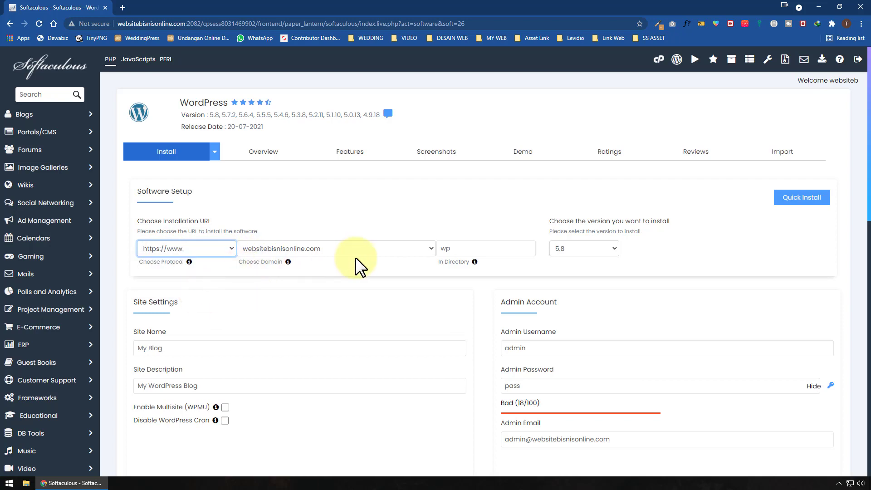
pyautogui.click(214, 250)
pyautogui.click(195, 279)
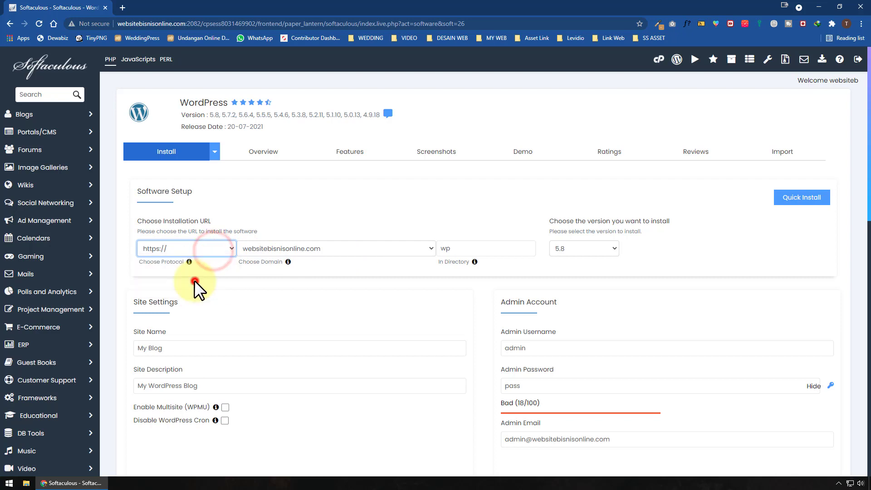
pyautogui.click(340, 249)
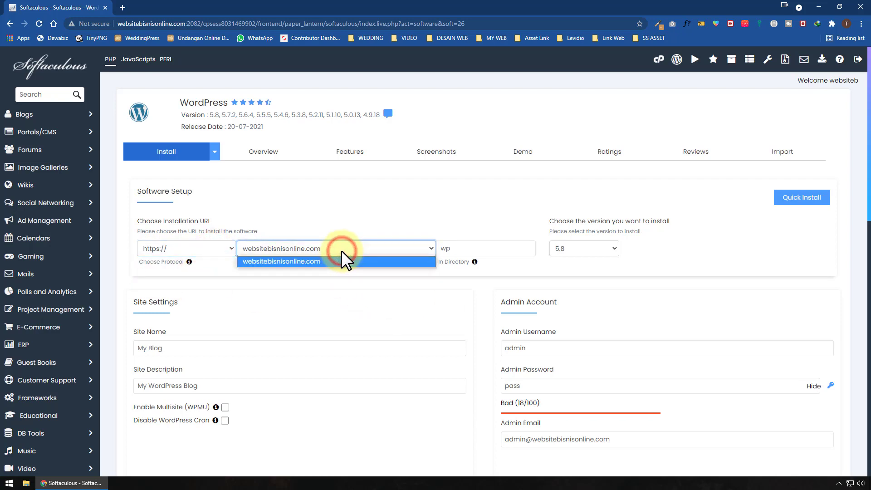
pyautogui.click(341, 250)
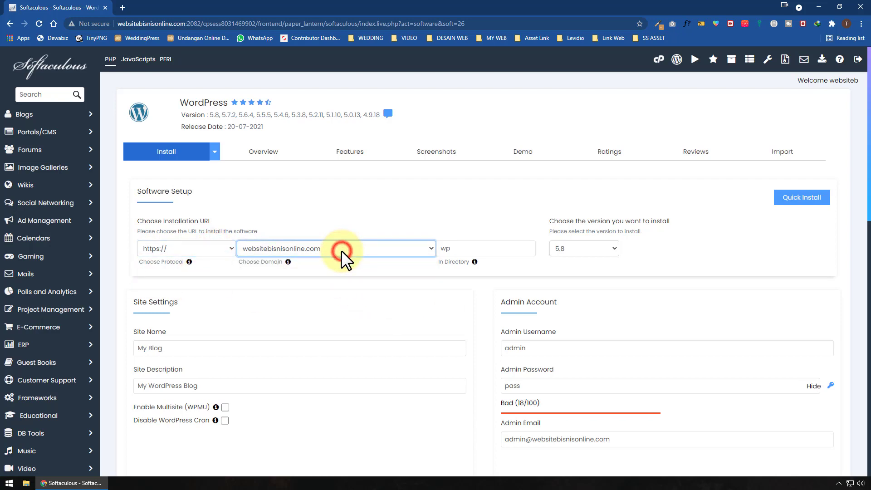
# - Clear the installation directory so it is empty and choose WordPress version 5.8
pyautogui.doubleClick(460, 249)
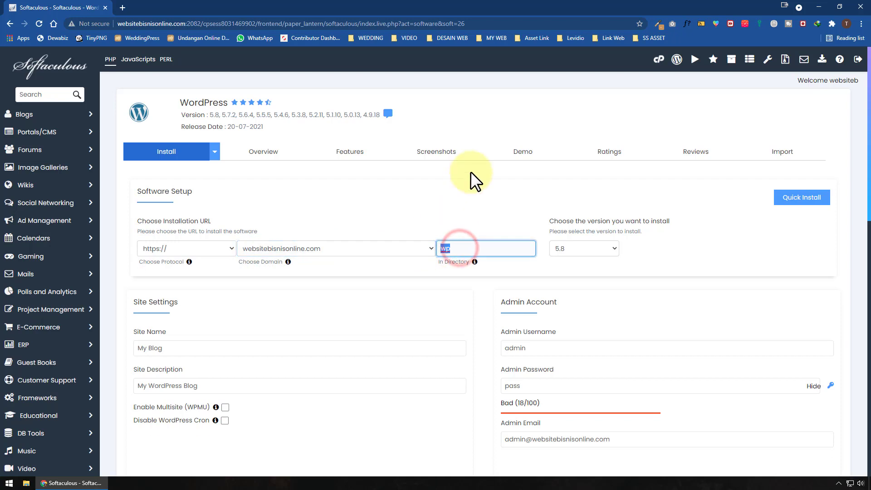
pyautogui.press('BackSpace')
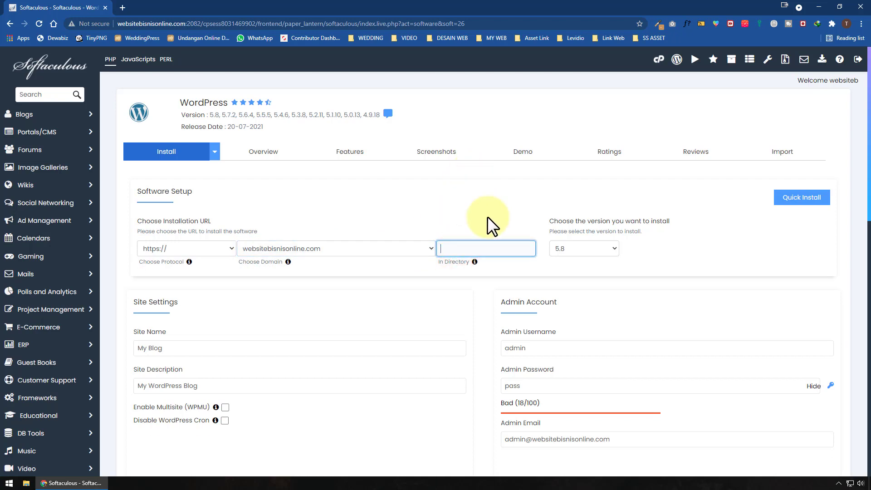
pyautogui.click(475, 249)
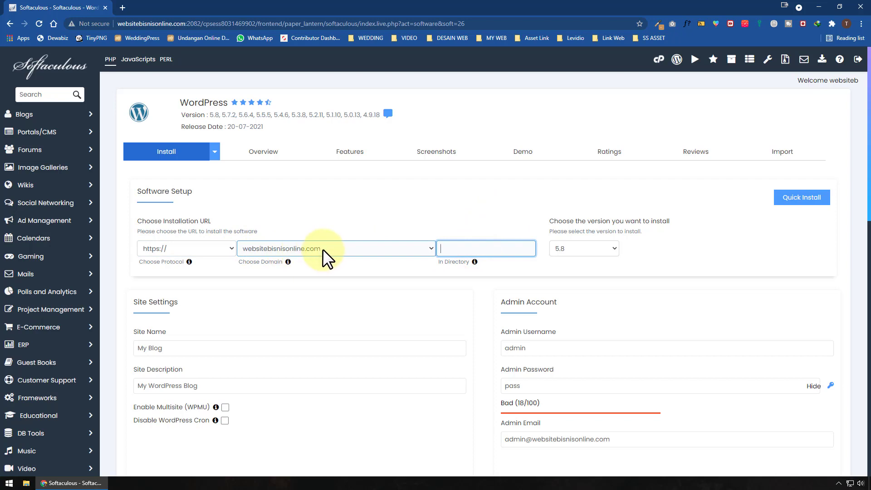
pyautogui.click(596, 250)
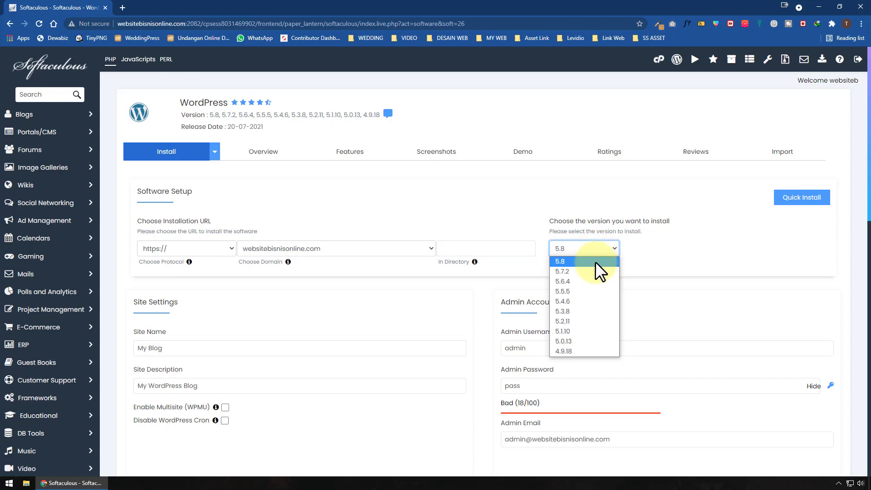
pyautogui.click(595, 261)
# - Replace the default site name with "Website Bisnis Online" in the site settings
pyautogui.scroll(-4, 663, 245)
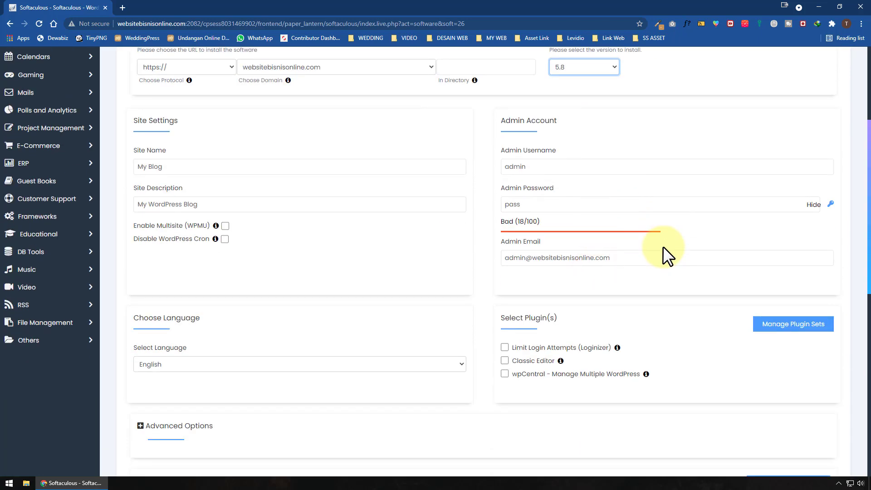
pyautogui.click(191, 171)
pyautogui.moveTo(191, 171); pyautogui.dragTo(138, 169)
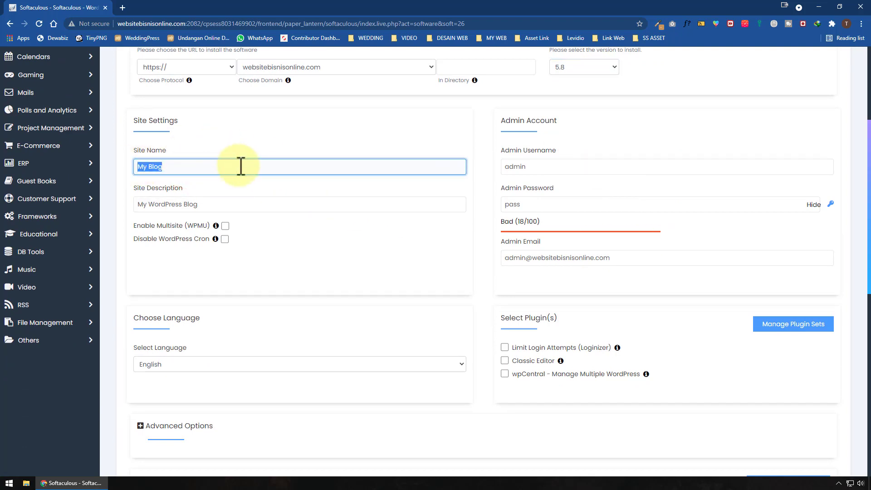
pyautogui.write('Website Bisnis Online')
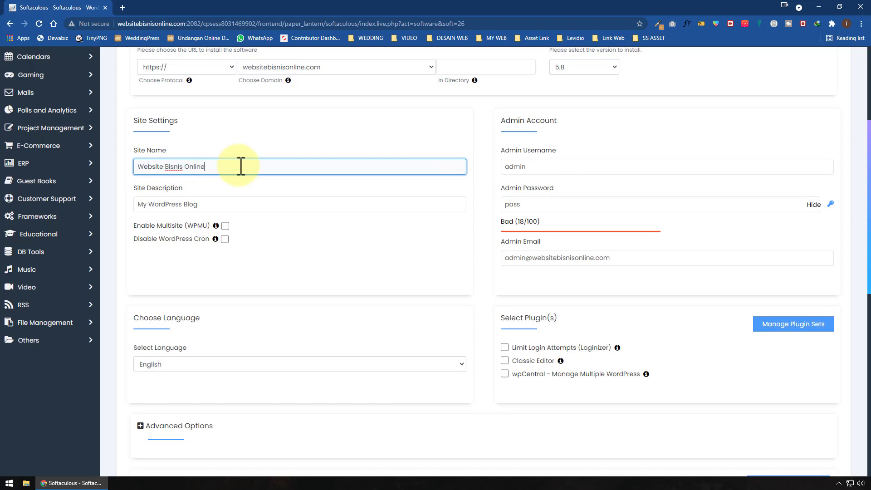
pyautogui.moveTo(249, 201); pyautogui.dragTo(69, 211)
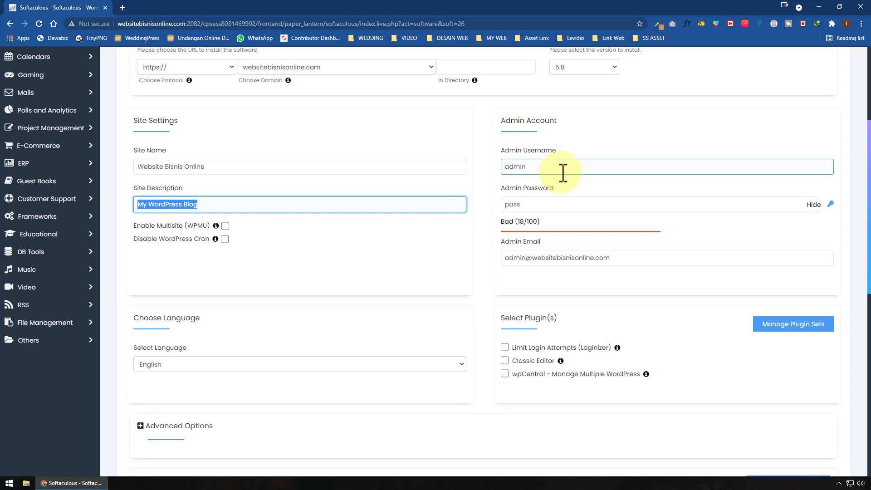
pyautogui.doubleClick(538, 167)
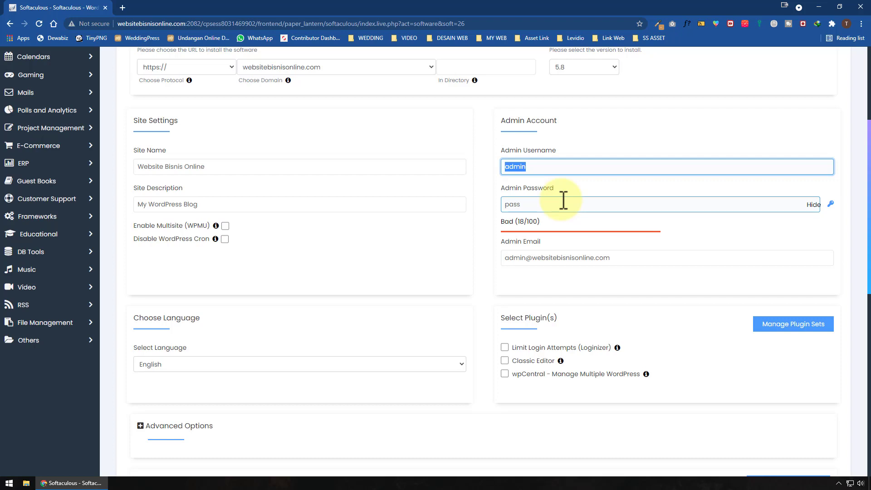
pyautogui.click(563, 200)
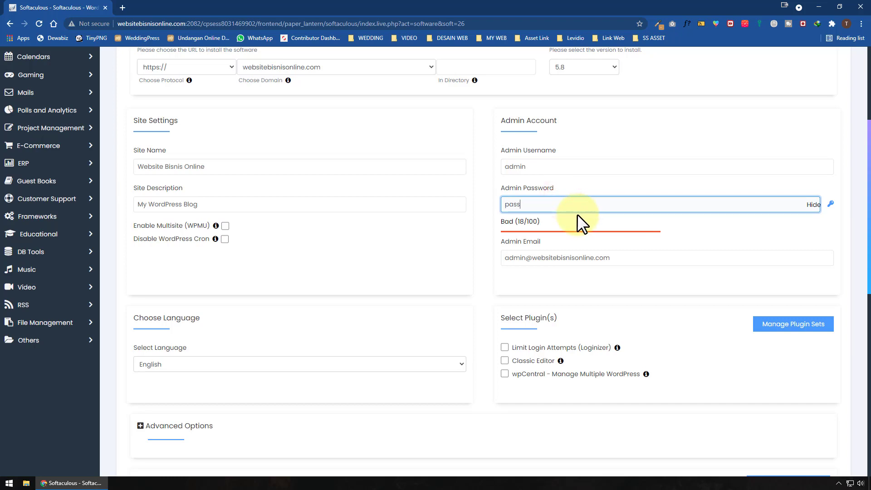
pyautogui.click(637, 258)
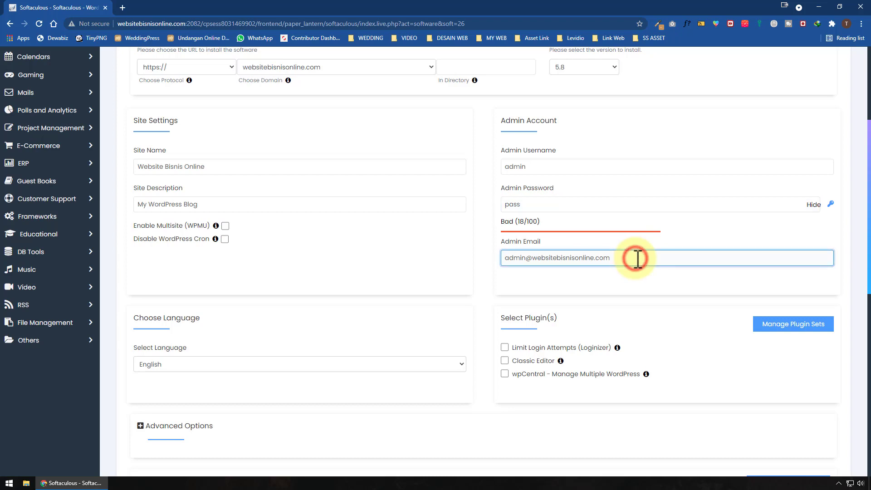
# - Select the Limit Login Attempts (Loginizer) and Classic Editor plugins for installation with WordPress
pyautogui.scroll(-3, 638, 259)
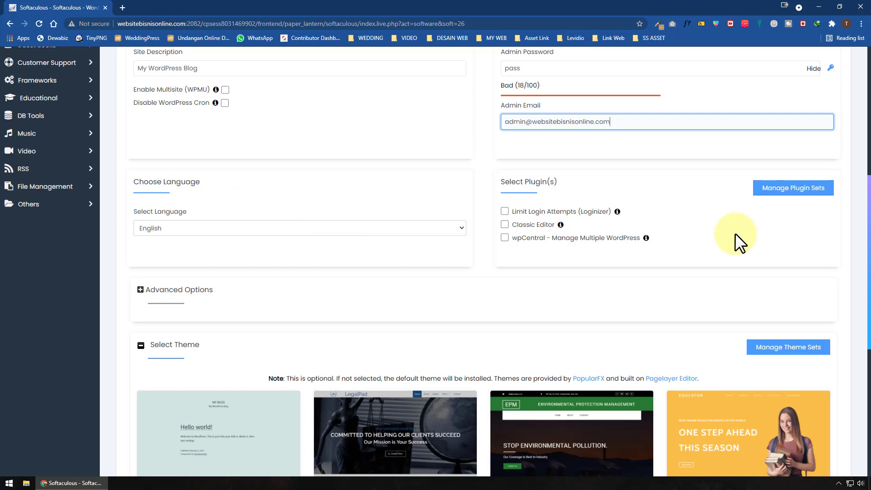
pyautogui.click(505, 224)
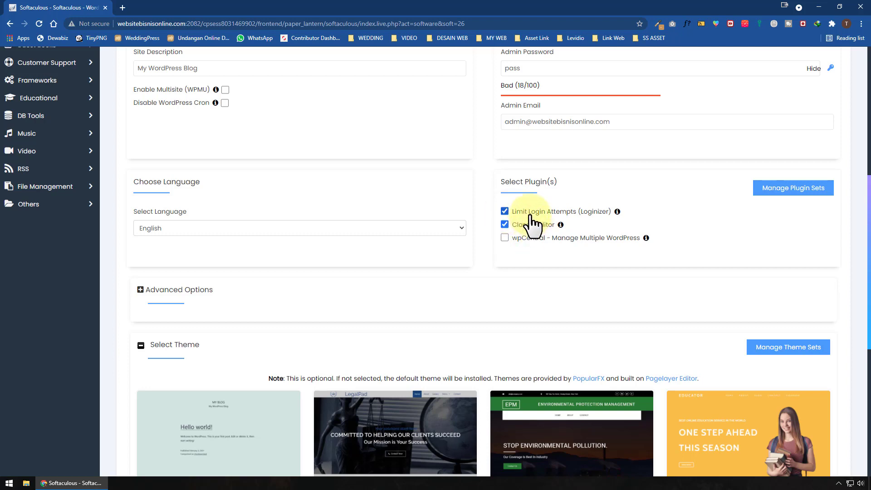
pyautogui.scroll(7, 513, 220)
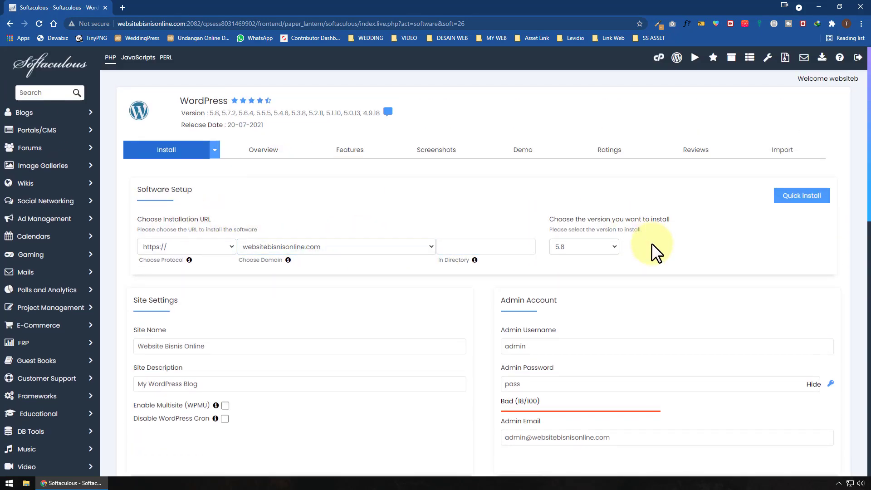
pyautogui.scroll(-9, 653, 249)
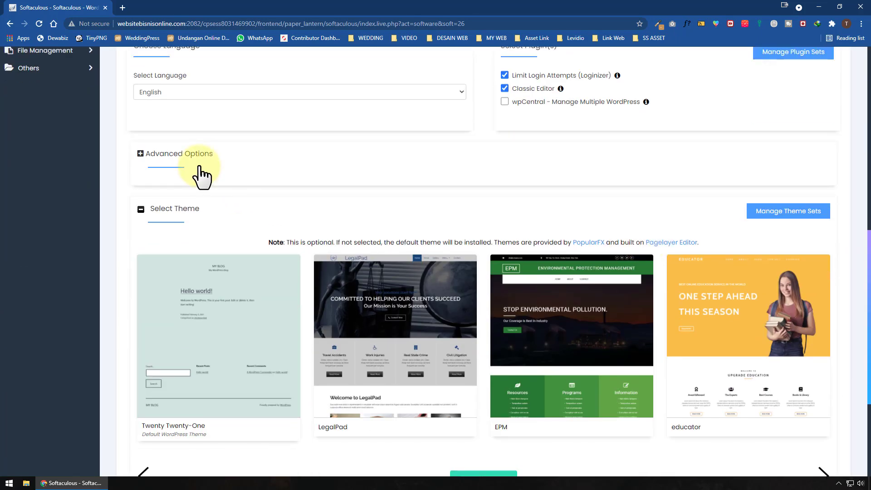
# - Expand the advanced installation options and examine the database name and table prefix
pyautogui.click(199, 166)
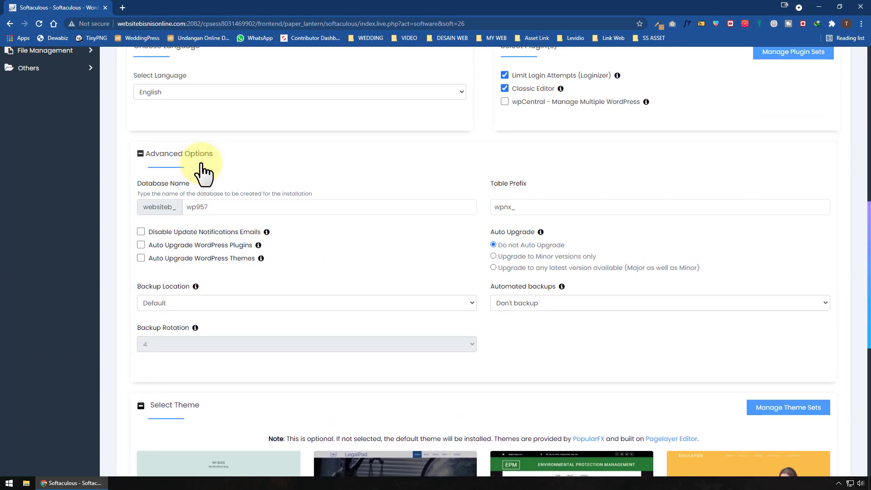
pyautogui.click(228, 206)
pyautogui.doubleClick(224, 206)
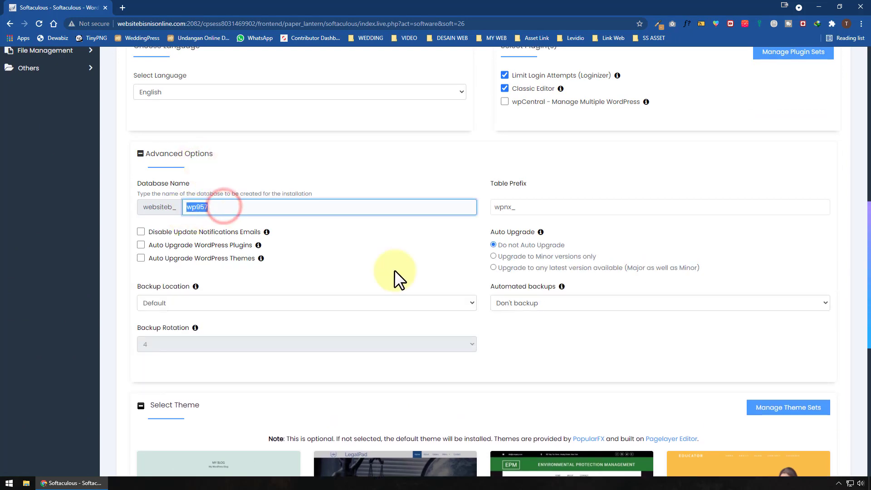
pyautogui.click(534, 207)
pyautogui.doubleClick(533, 208)
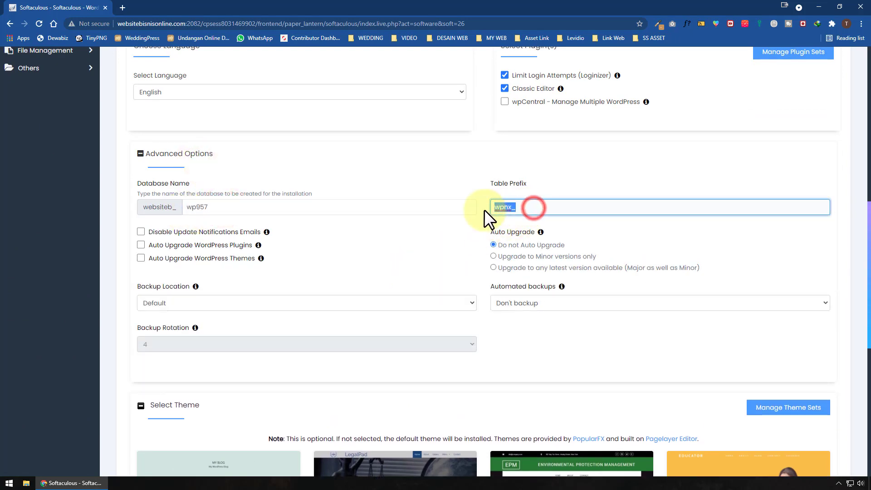
pyautogui.doubleClick(242, 207)
pyautogui.doubleClick(555, 209)
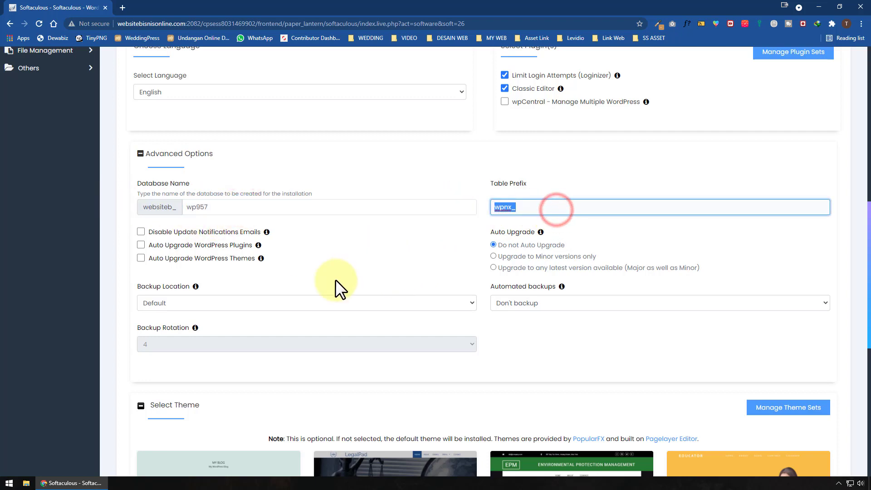
pyautogui.moveTo(303, 209); pyautogui.dragTo(198, 207)
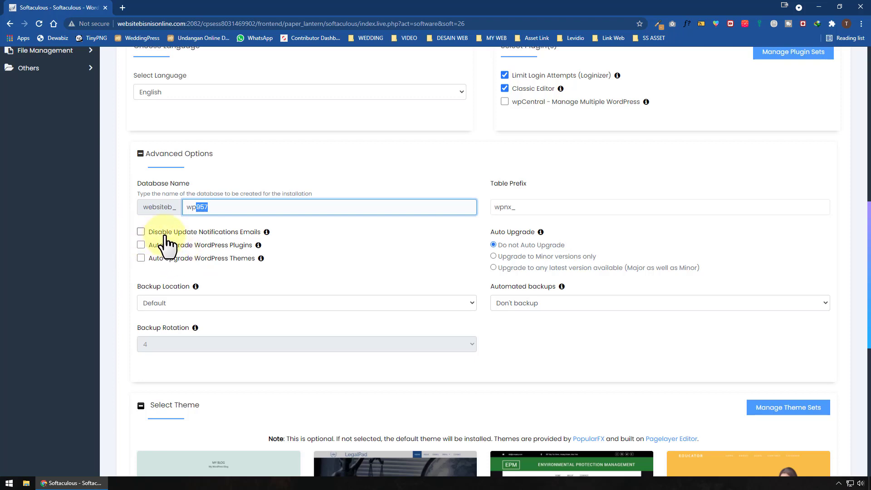
# - Examine the available choices for backup location and automated backups in the advanced options
pyautogui.scroll(-3, 411, 248)
pyautogui.scroll(-1, 609, 260)
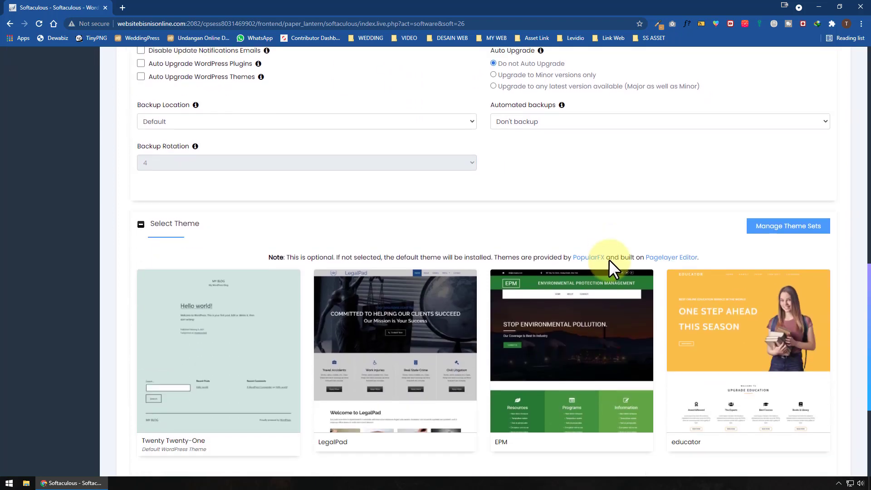
pyautogui.click(236, 128)
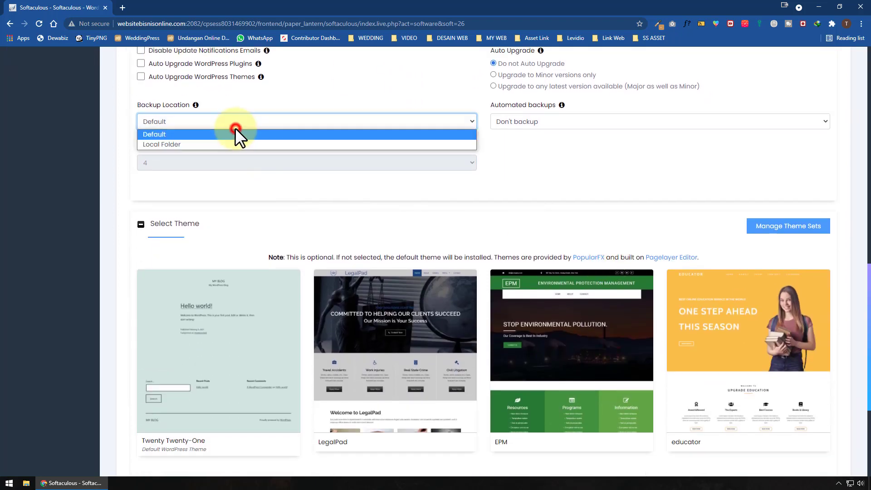
pyautogui.click(235, 128)
pyautogui.click(555, 122)
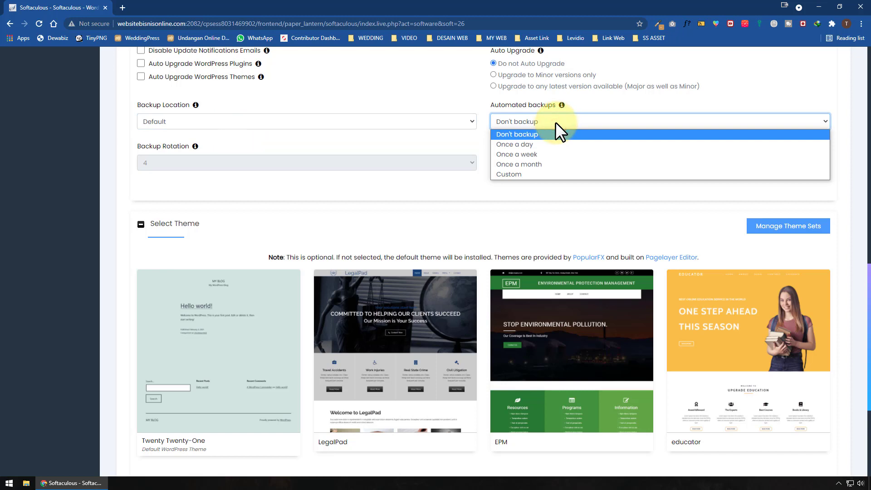
pyautogui.scroll(2, 359, 167)
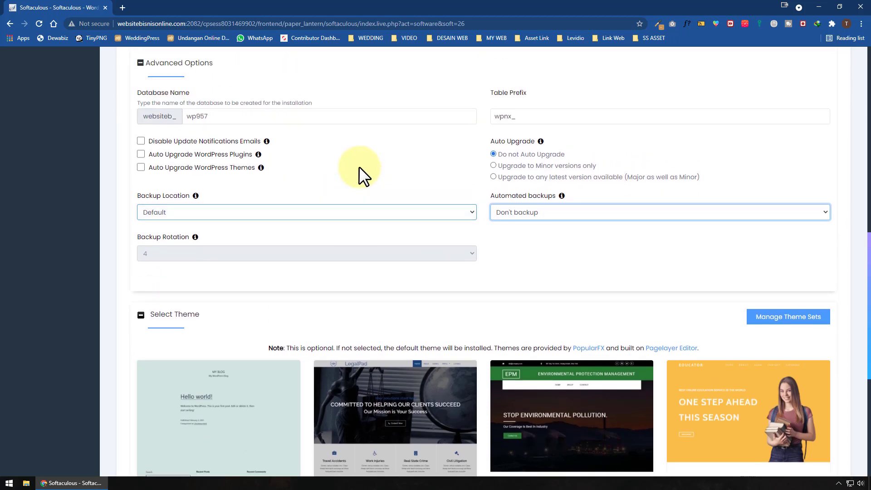
# - Set the automated backups frequency to Once a month
pyautogui.click(580, 209)
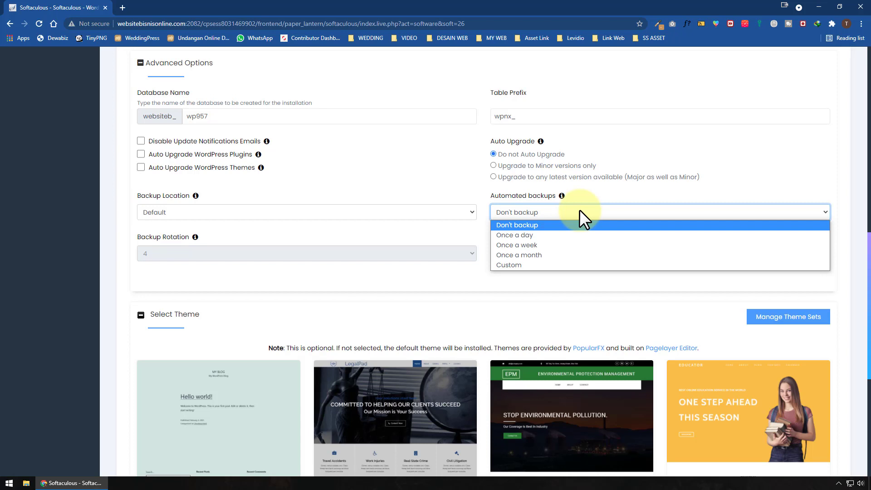
pyautogui.click(590, 254)
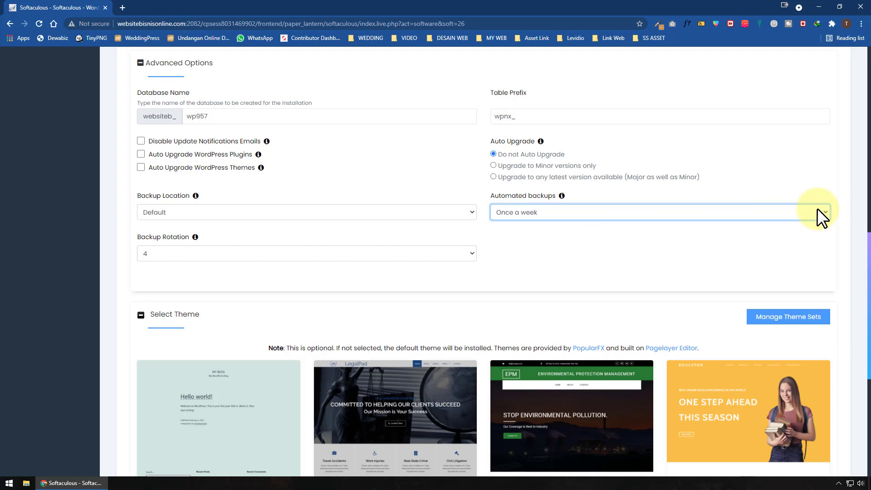
pyautogui.click(574, 214)
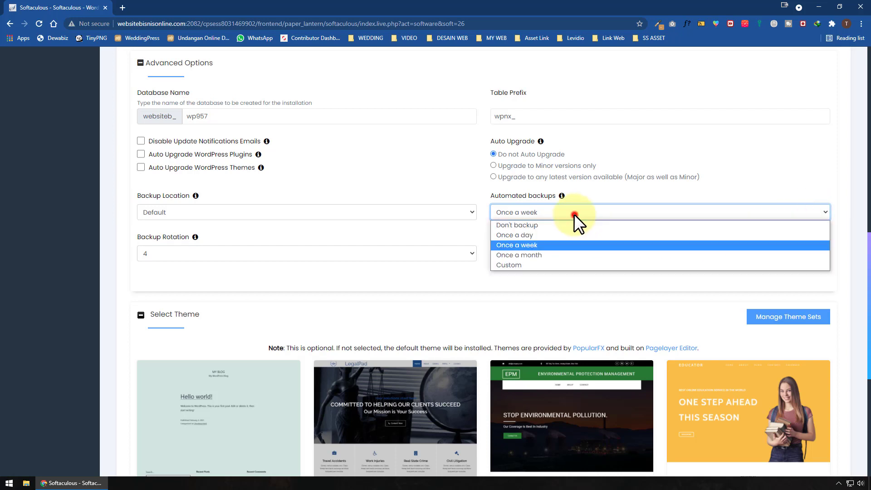
pyautogui.click(573, 255)
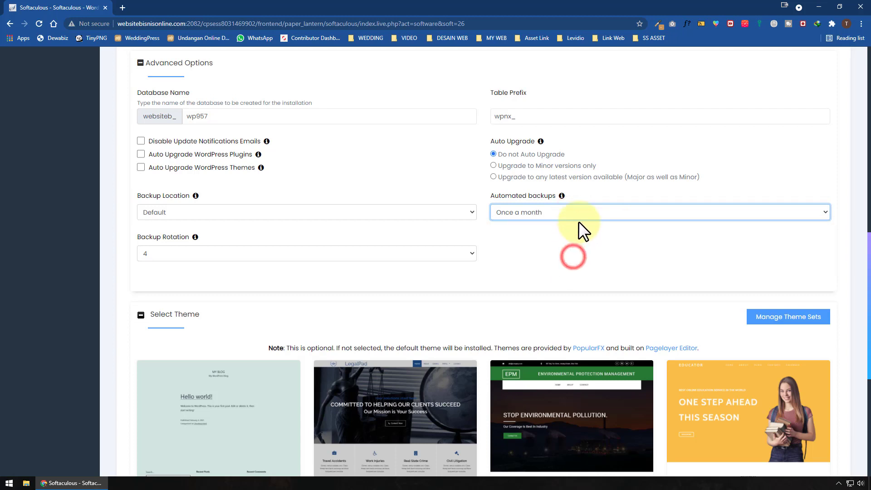
# - Try the Custom schedule for automated backups and switch back to Once a month
pyautogui.click(581, 217)
pyautogui.click(565, 265)
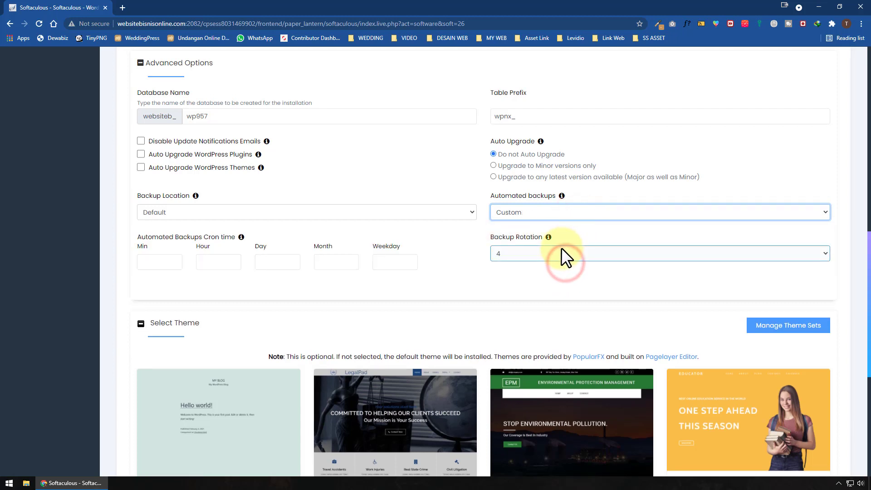
pyautogui.click(510, 214)
pyautogui.click(539, 254)
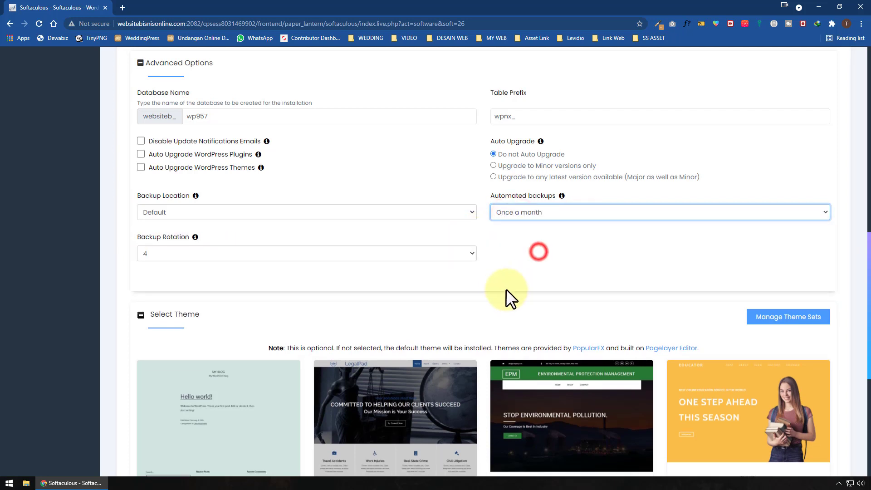
# - Look over the optional themes without choosing one and start the WordPress installation
pyautogui.scroll(-2, 494, 277)
pyautogui.scroll(-3, 481, 256)
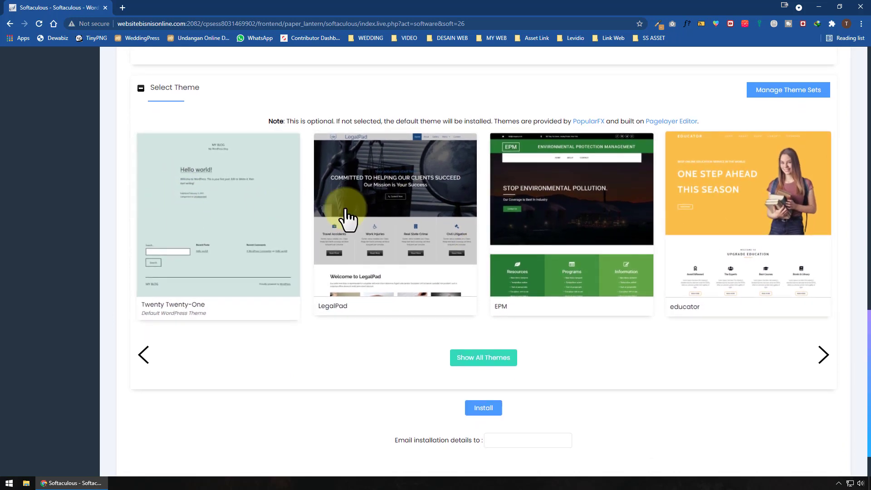
pyautogui.scroll(-1, 649, 317)
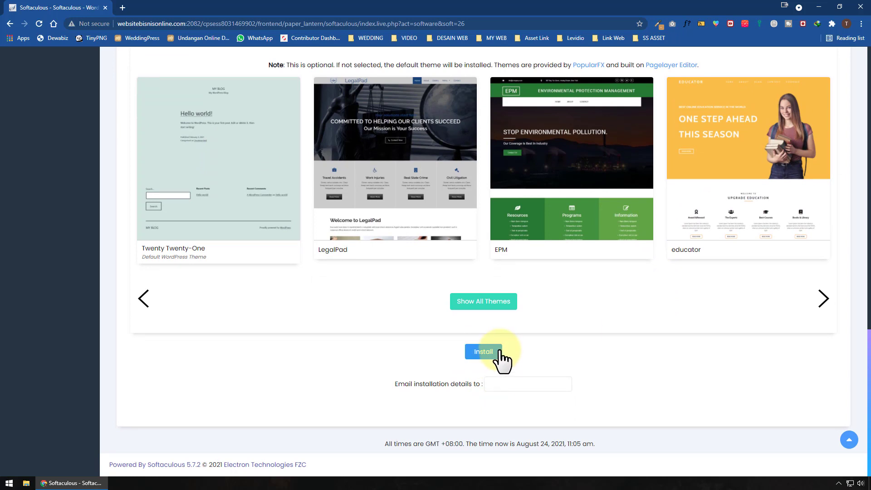
pyautogui.click(471, 353)
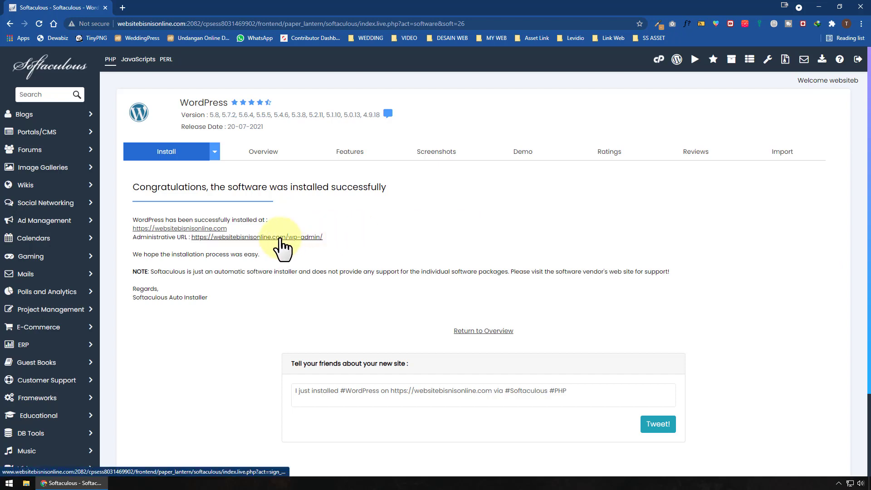
# - Open the new site's WordPress admin dashboard and its public home page from the installation links, and look over the home page
pyautogui.click(222, 238)
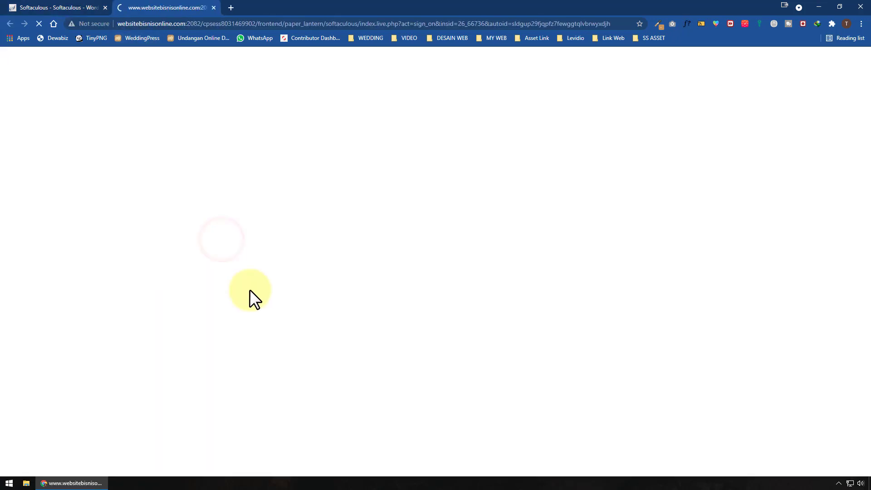
pyautogui.click(55, 9)
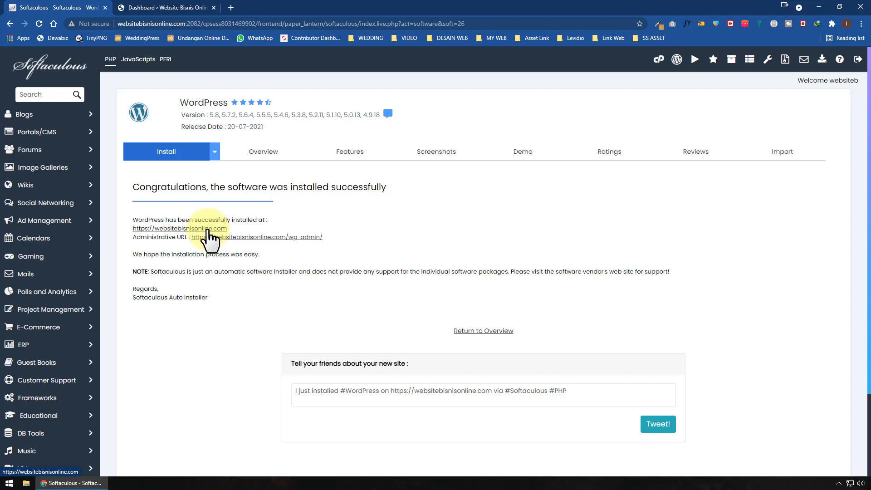
pyautogui.click(208, 230)
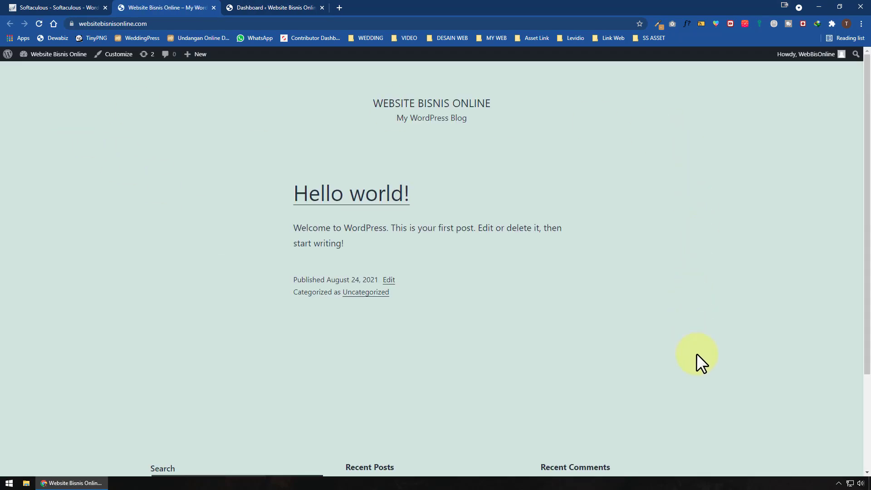
pyautogui.scroll(-3, 696, 353)
pyautogui.scroll(3, 697, 353)
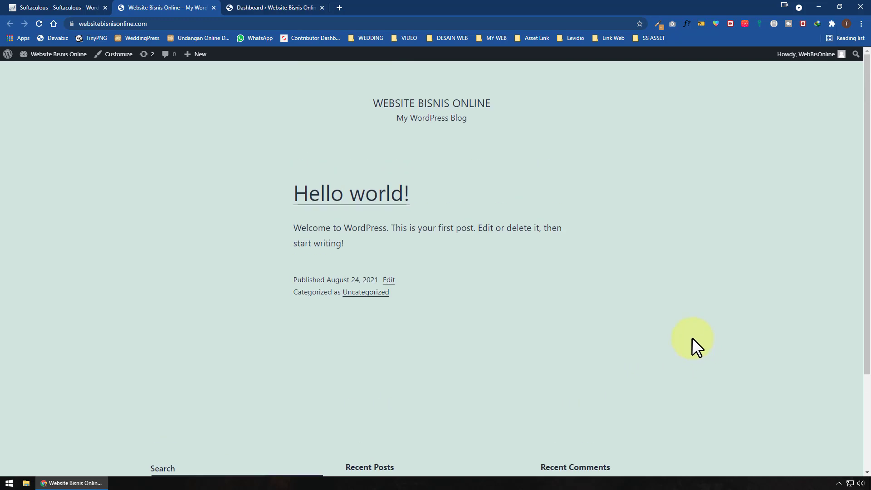